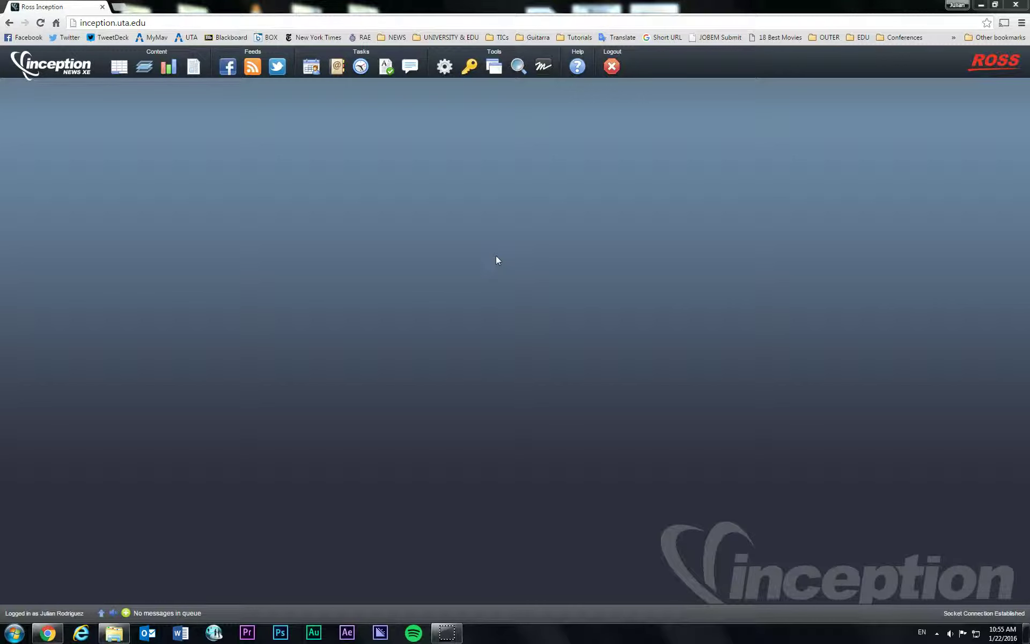
Step: Open the HOLD UTA NEWS 01212016 running order and close the Running Order Manager so the rundown fills the workspace
click(478, 313)
click(120, 69)
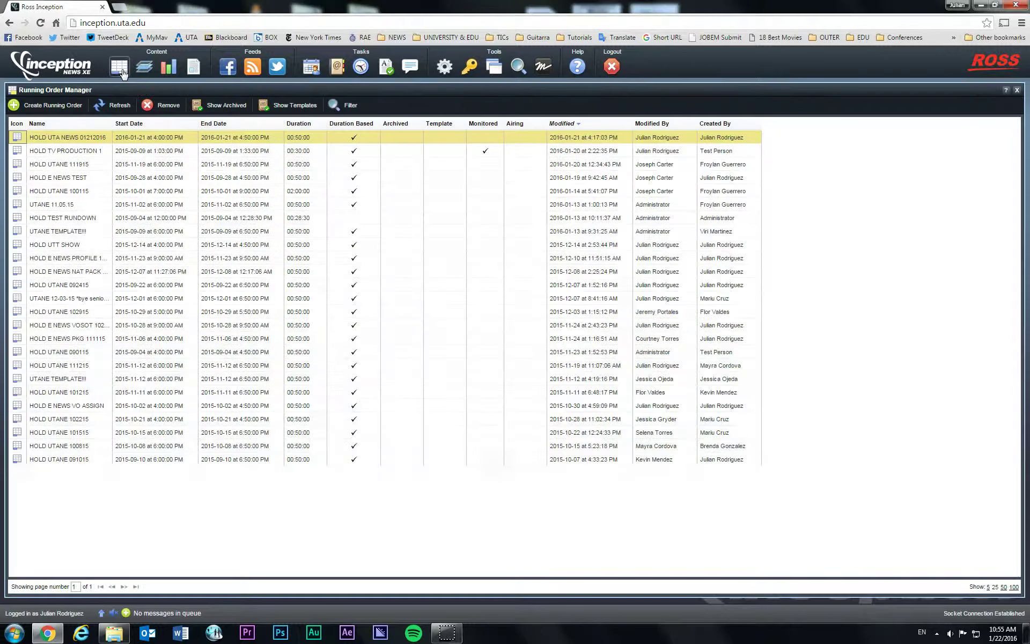
double_click(80, 138)
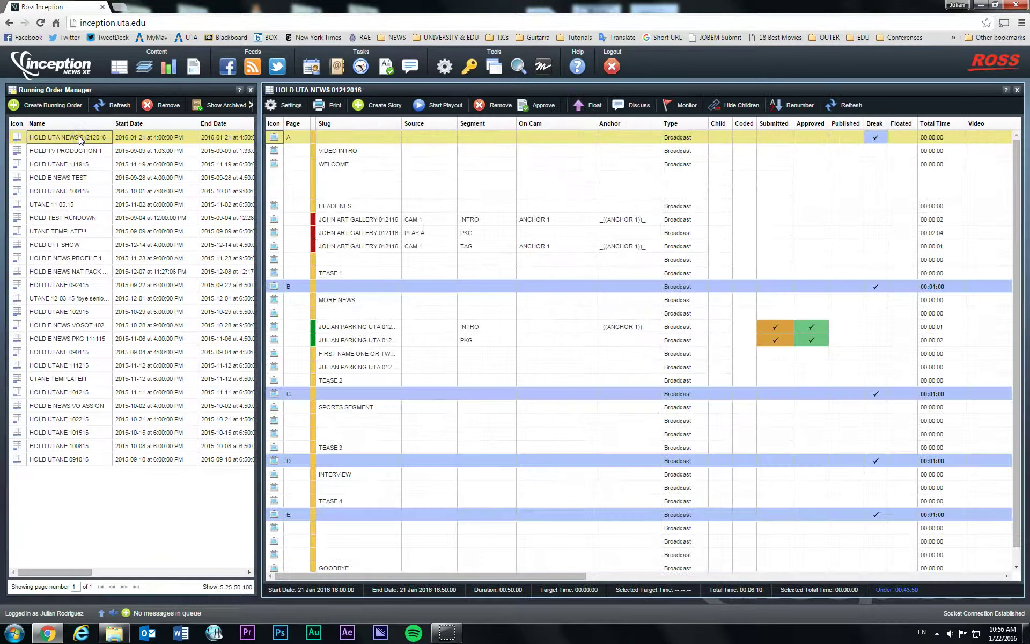
click(251, 91)
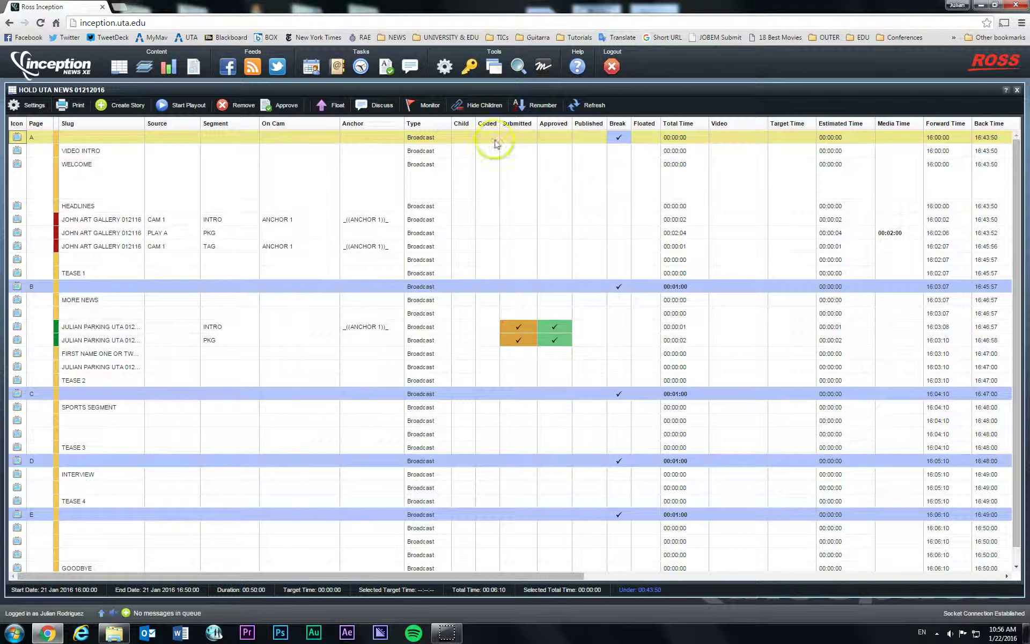
Step: Renumber the pages of the entire running order
click(532, 107)
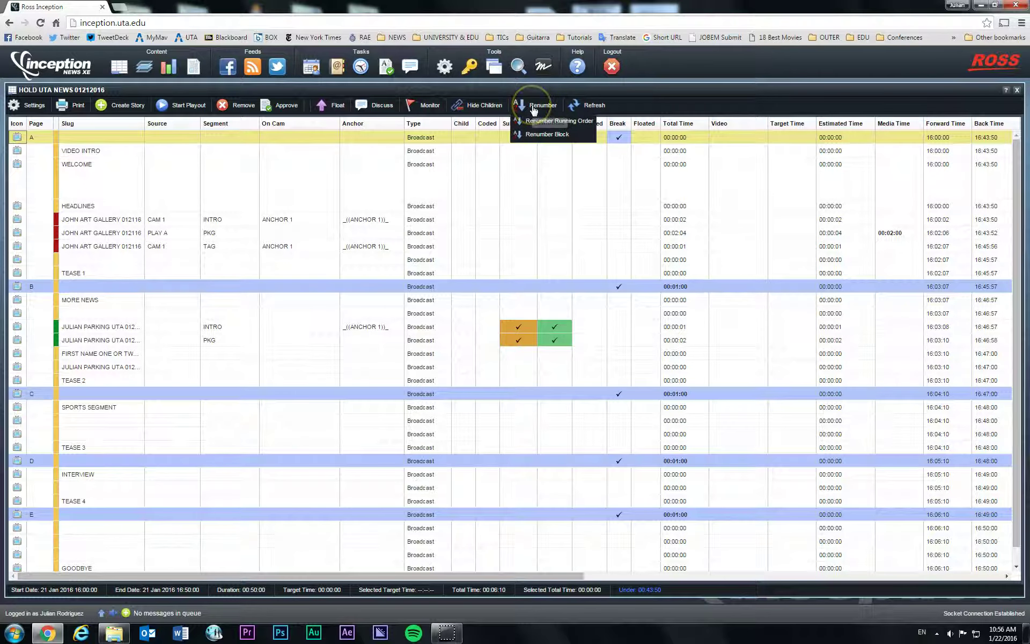
click(37, 124)
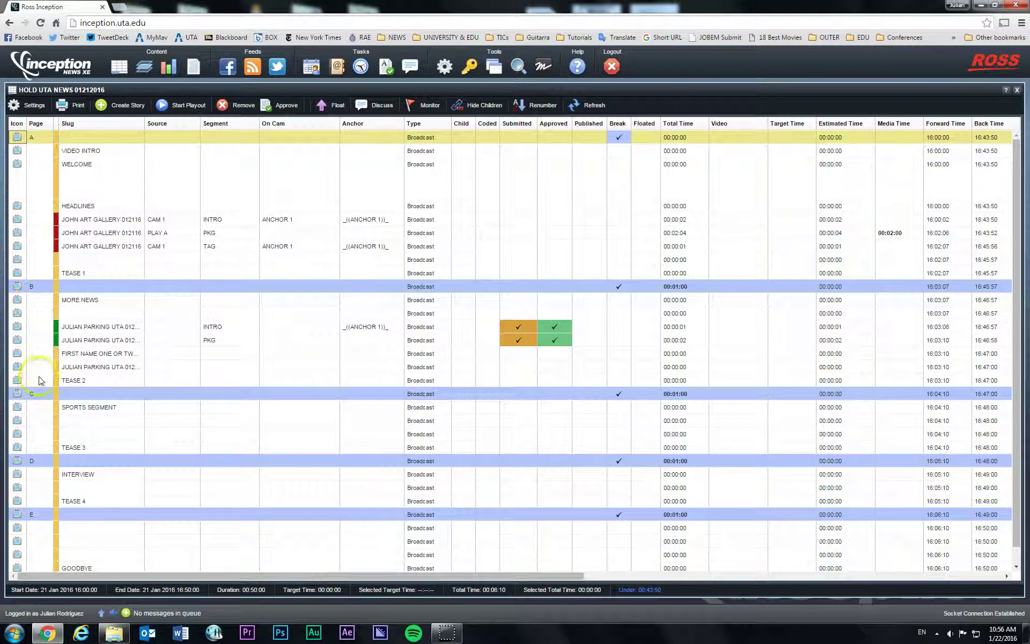
click(542, 110)
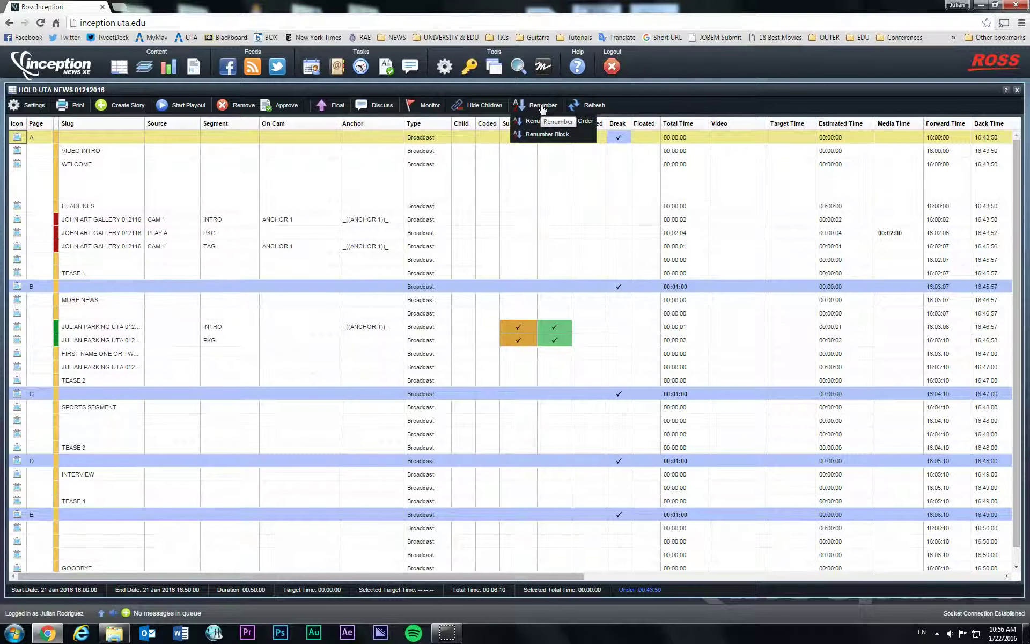
click(542, 106)
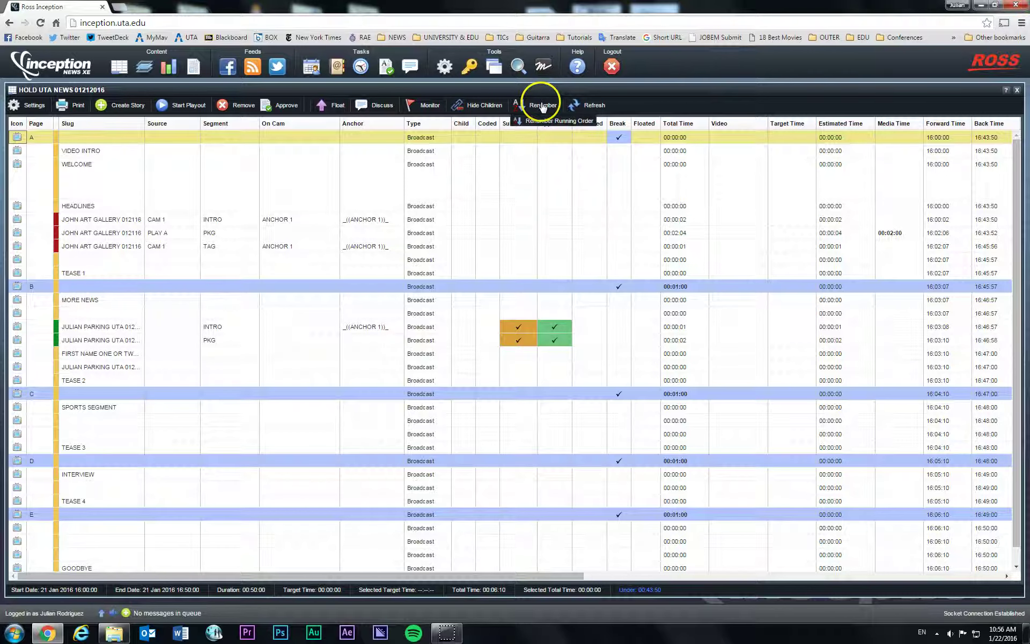
click(547, 121)
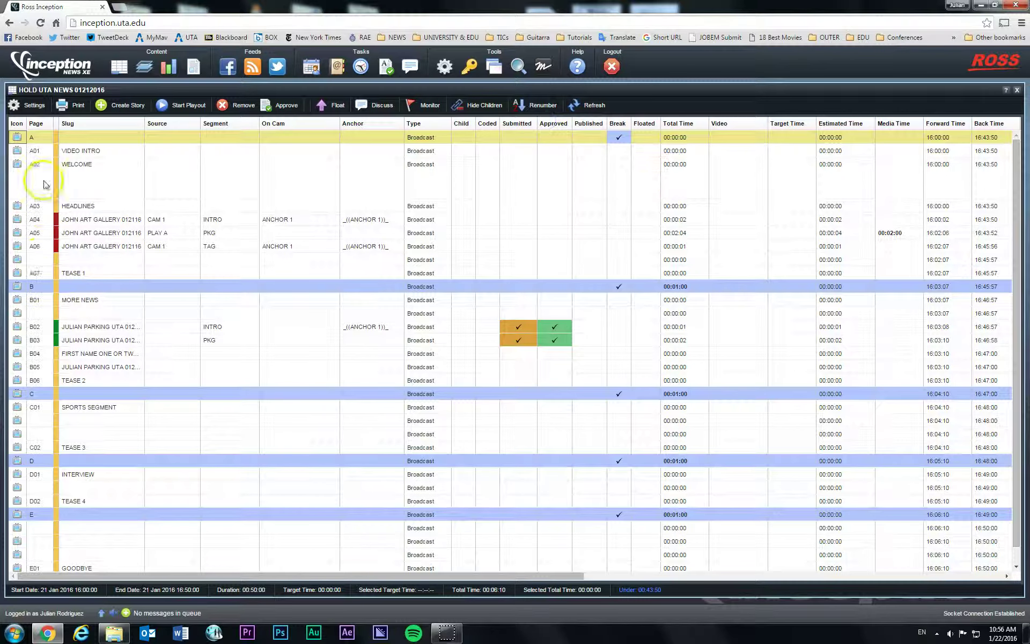
Step: Remove the first blank story row directly below SPORTS SEGMENT in block C and select the remaining blank row
click(39, 424)
click(41, 433)
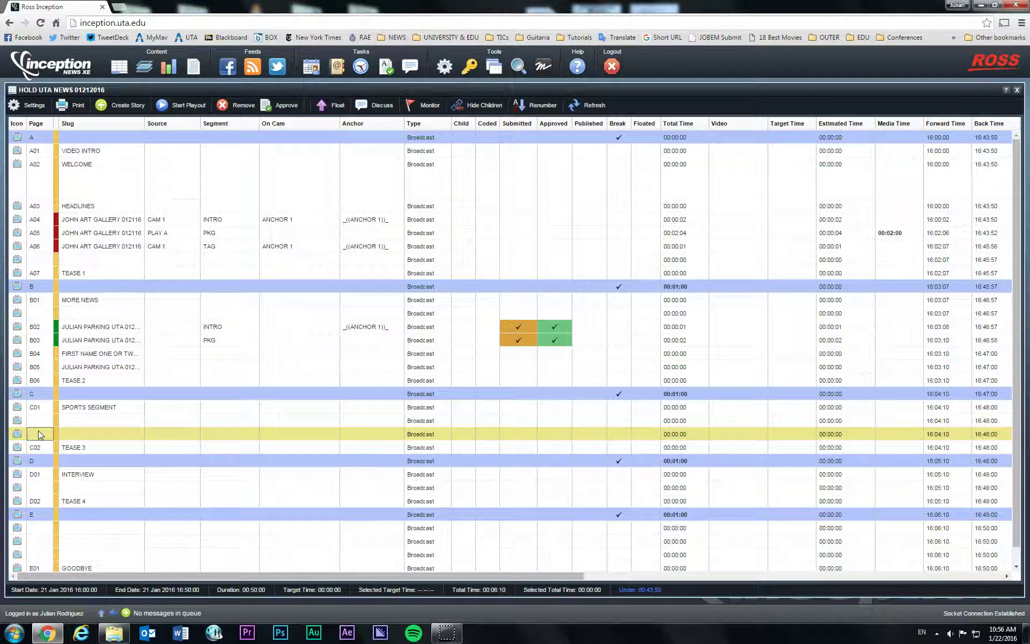
drag(40, 434, 40, 424)
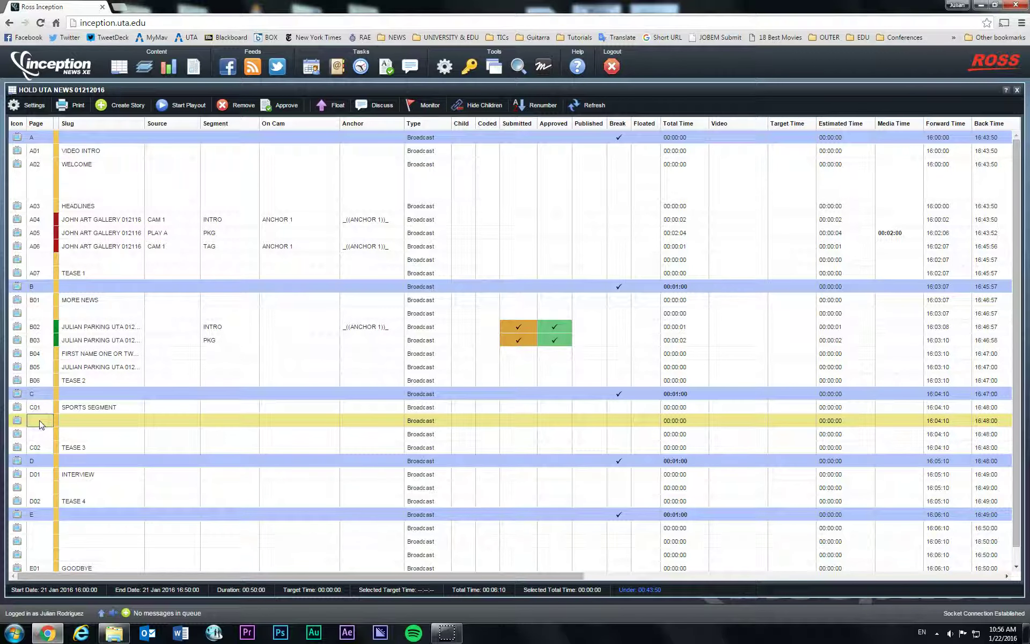
click(64, 423)
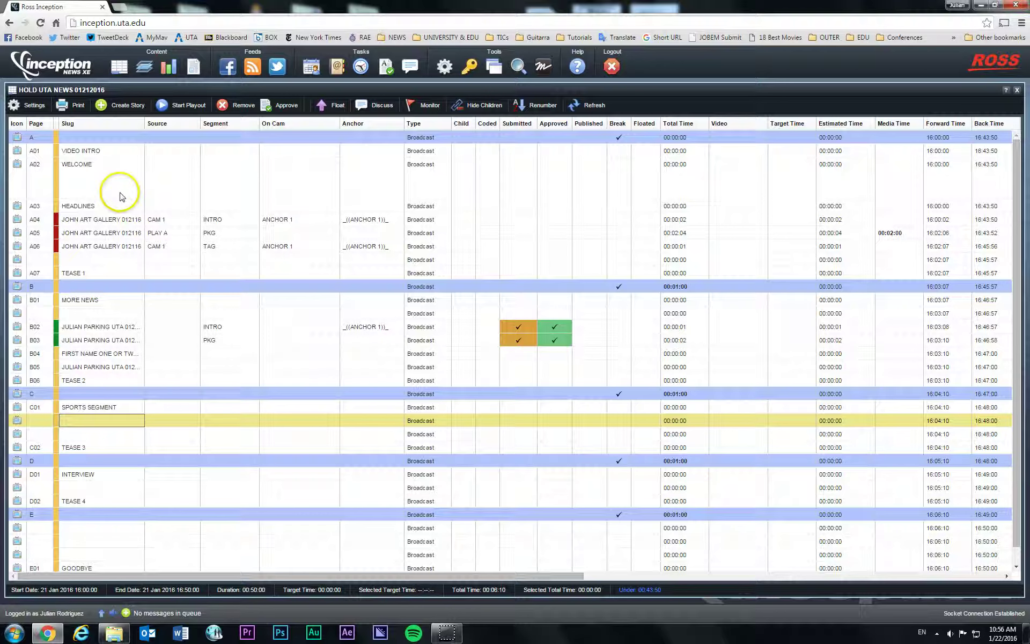
click(221, 105)
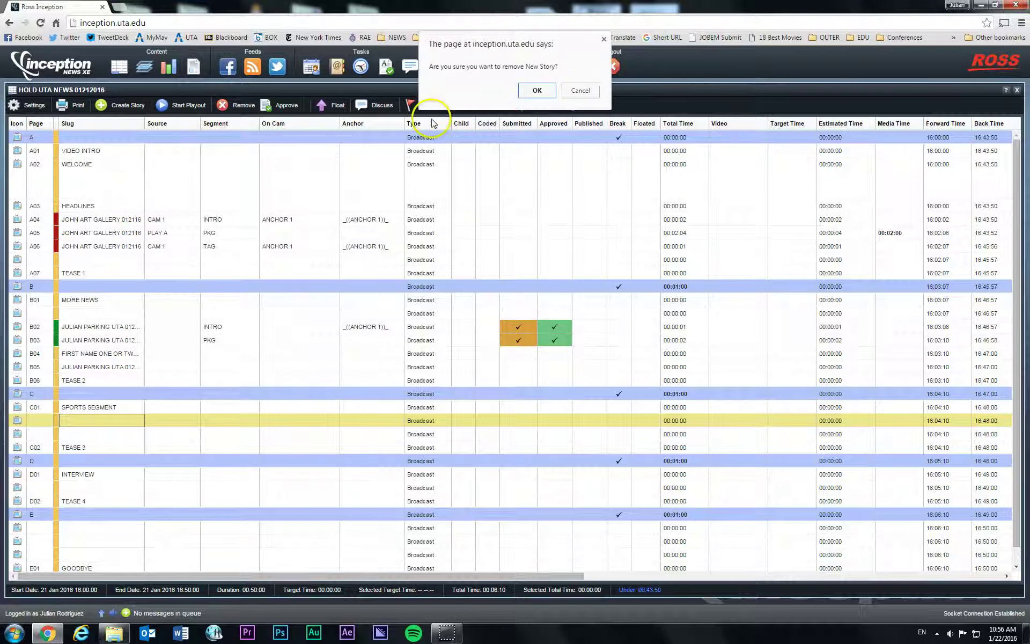
click(537, 91)
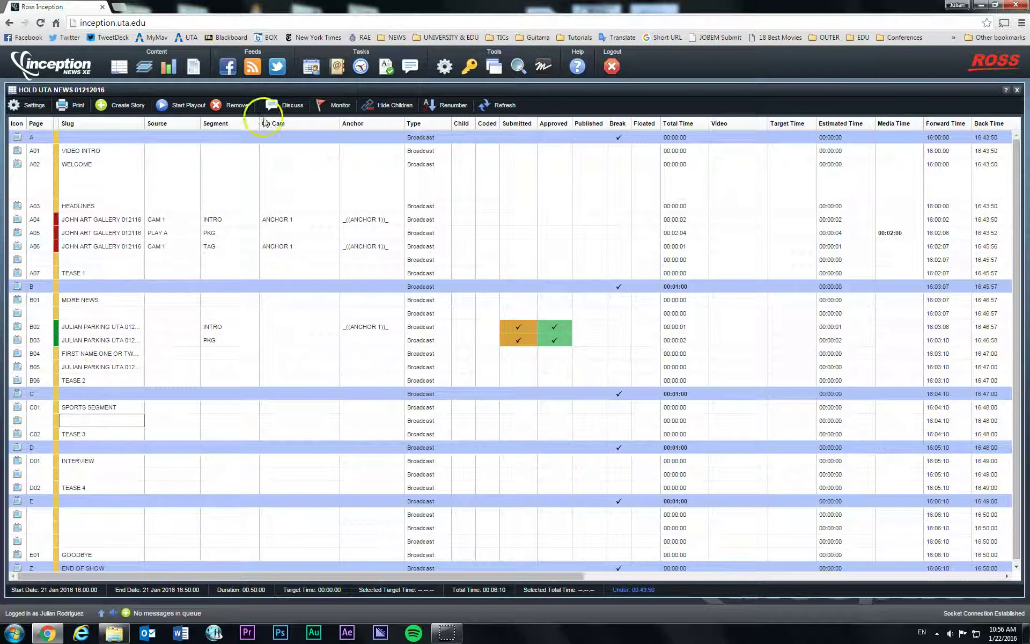
click(85, 433)
click(92, 424)
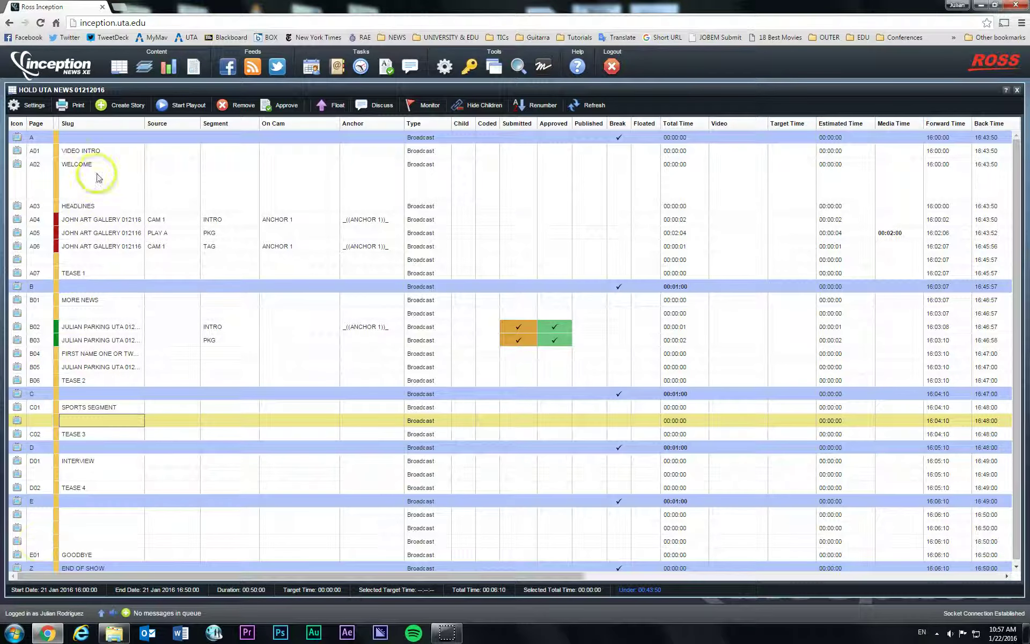
Step: Open the running order's print settings, choose the TECHNICAL DIRECTOR VIEW column selection and review its included columns
click(67, 106)
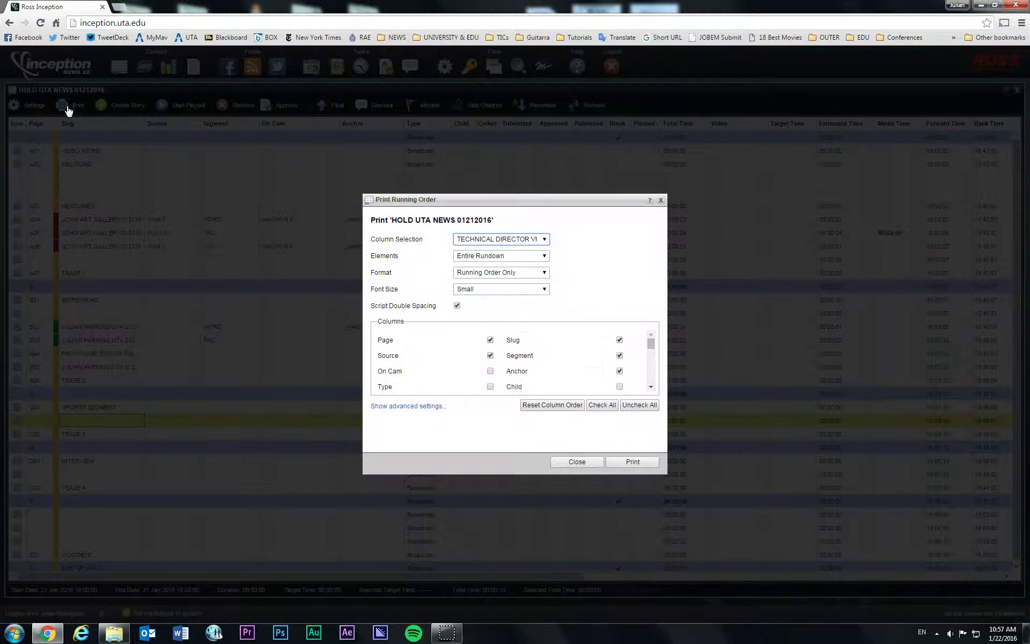
click(545, 240)
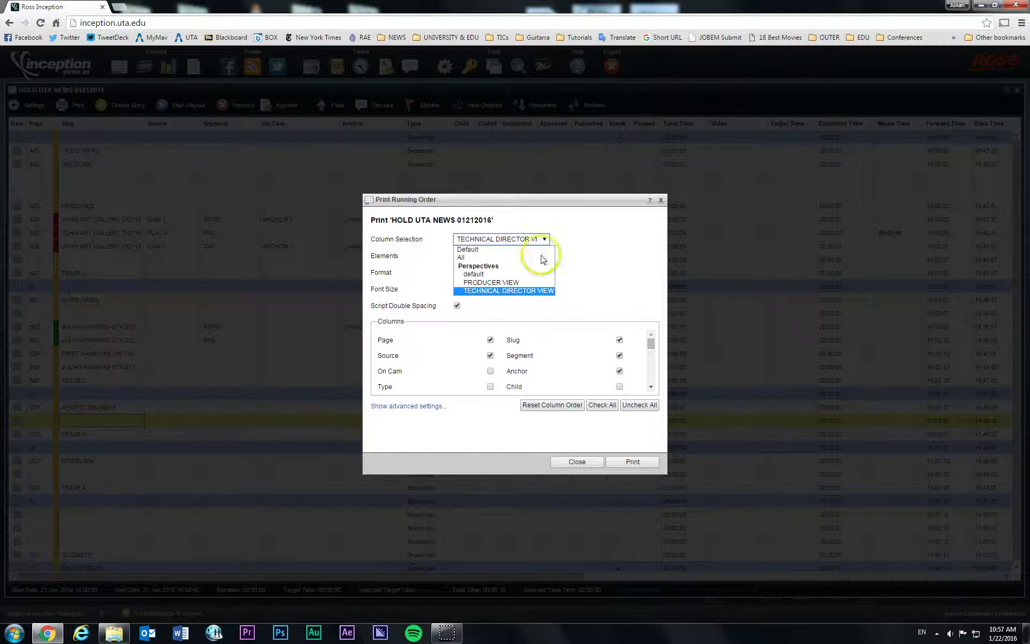
click(514, 293)
click(512, 293)
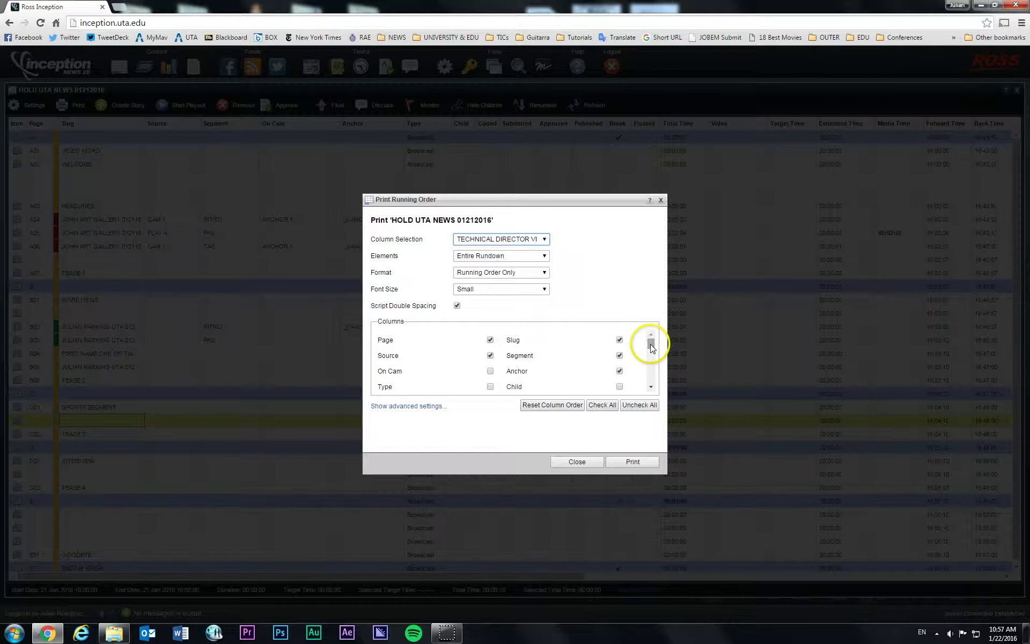
mouse_move(651, 343)
mouse_down()
mouse_move(649, 380)
mouse_move(651, 338)
mouse_up()
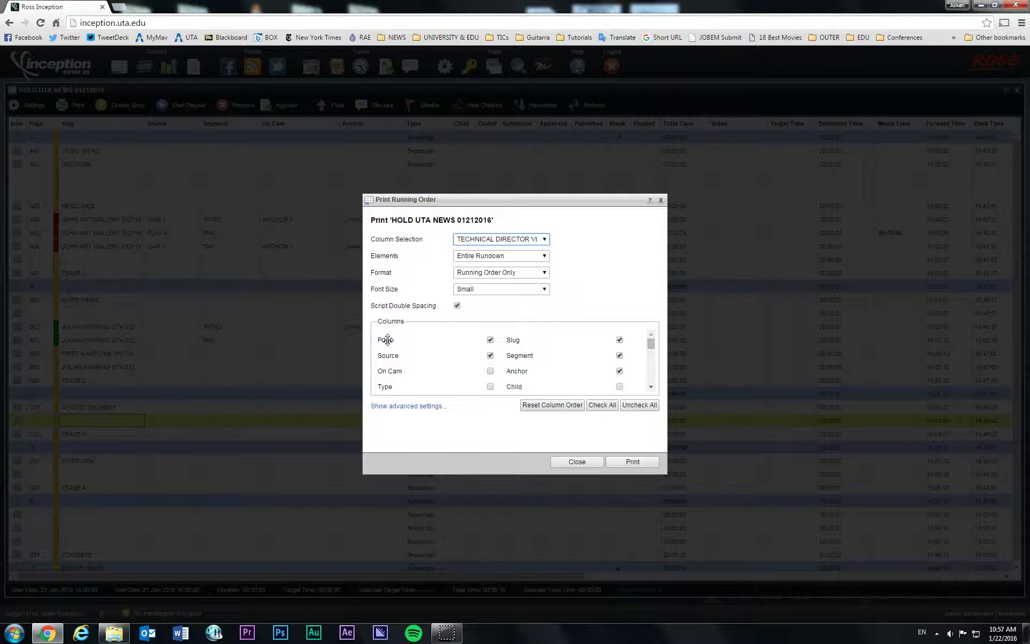
drag(387, 339, 392, 356)
drag(616, 376, 621, 341)
drag(621, 342, 620, 375)
Step: Set the printout's font size to Normal
click(544, 289)
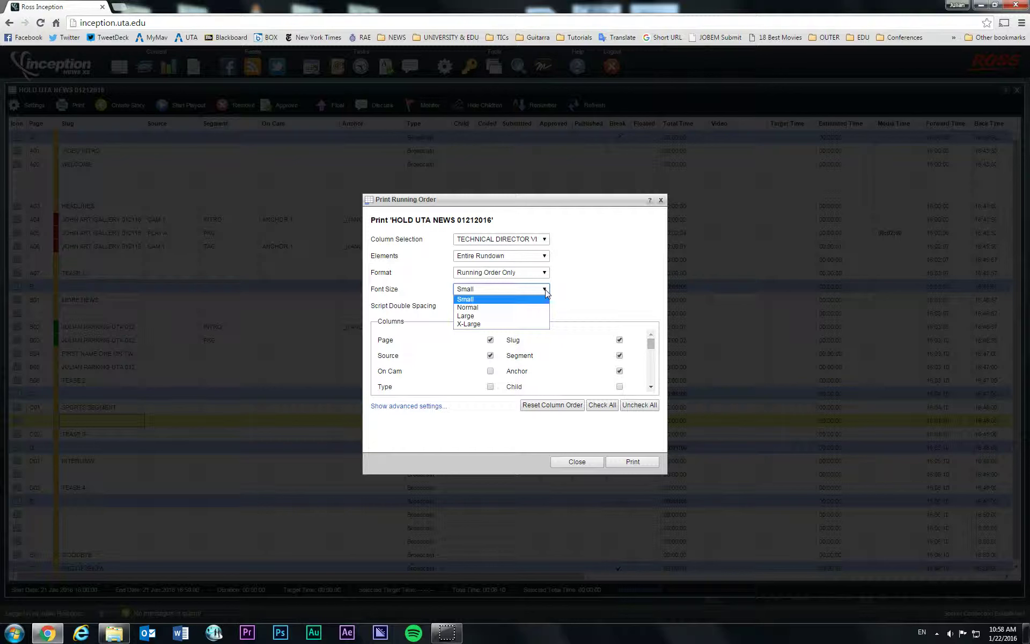
click(467, 307)
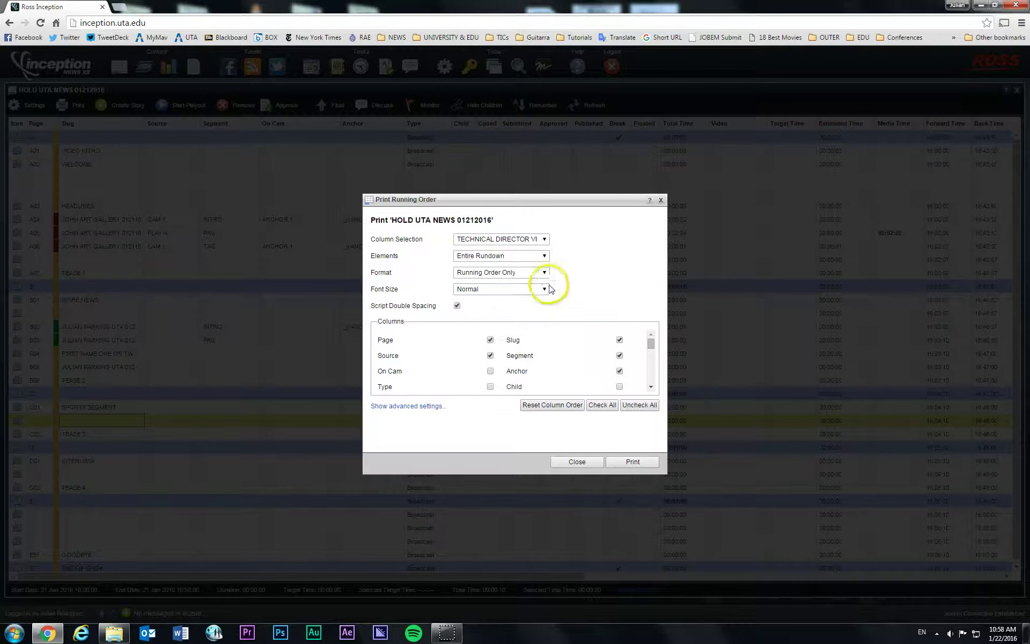
click(543, 288)
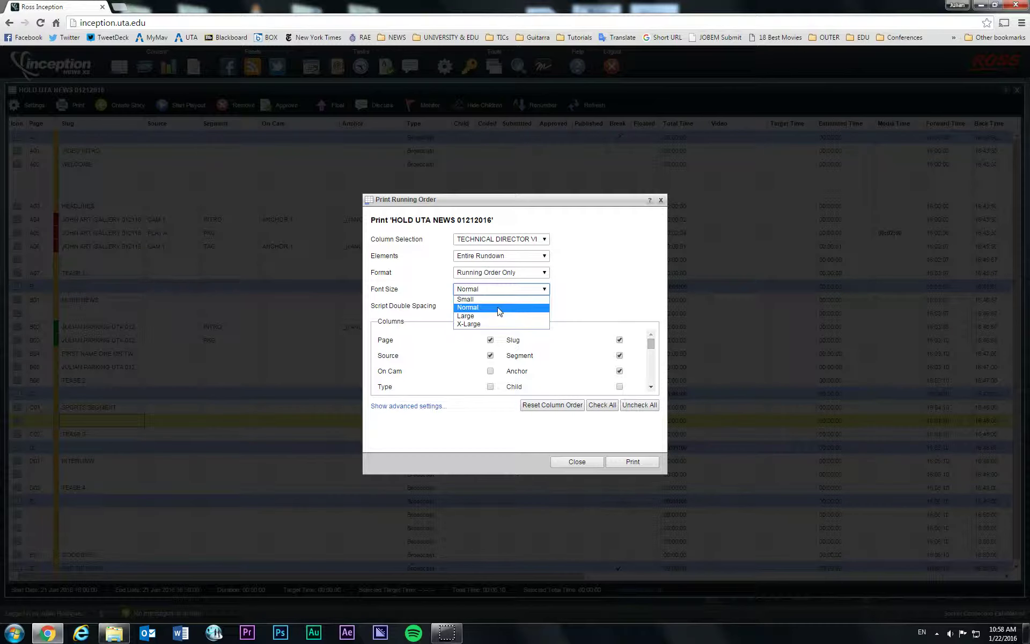
click(595, 303)
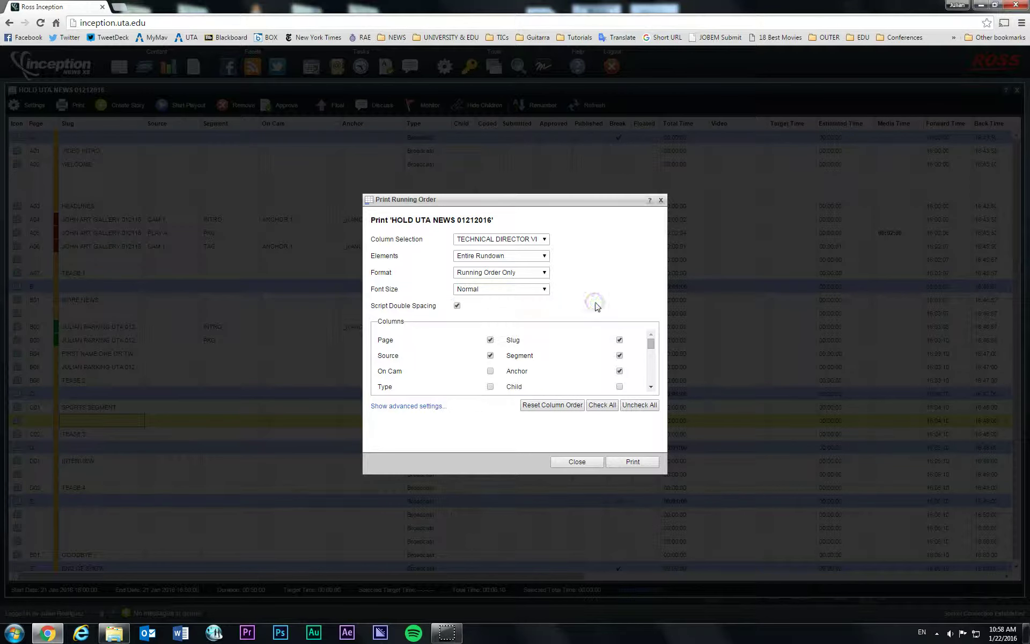
Step: Generate the running order's print preview, enlarge it to check the page, and cancel and close it without printing
click(631, 455)
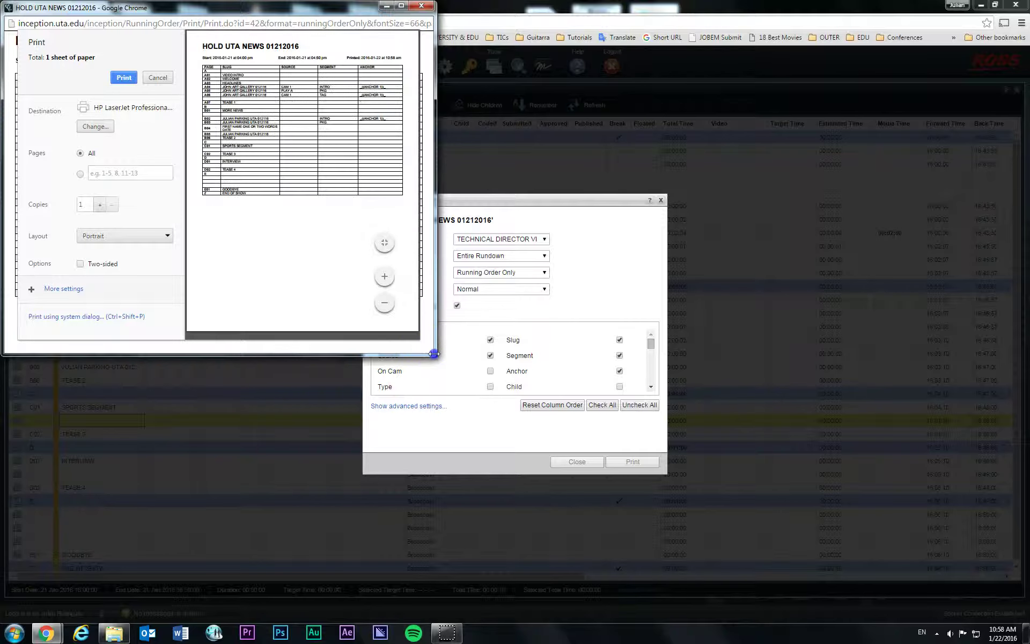
drag(432, 353, 846, 622)
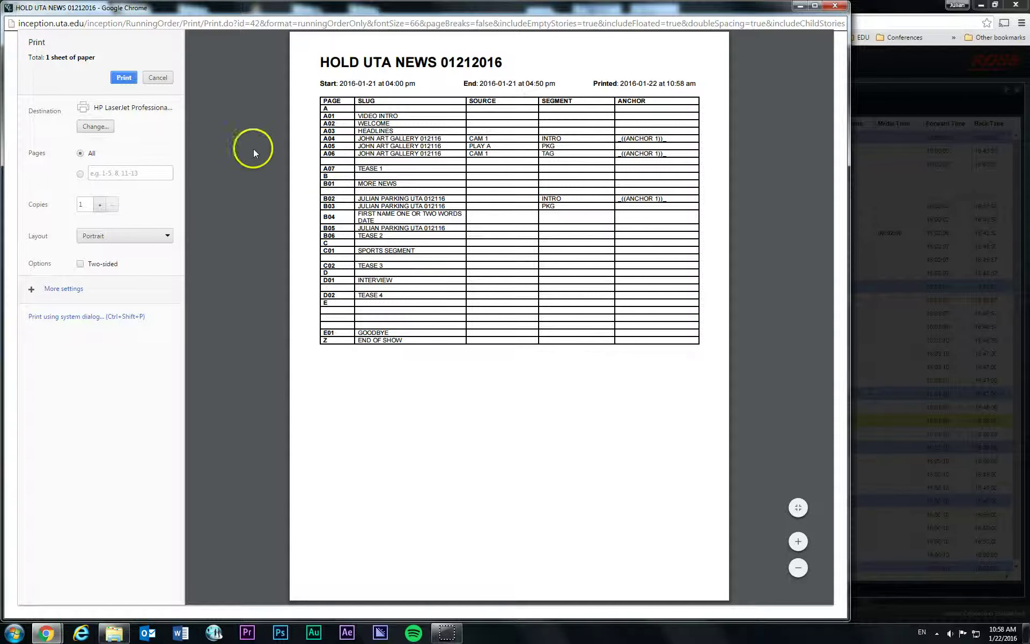
click(134, 78)
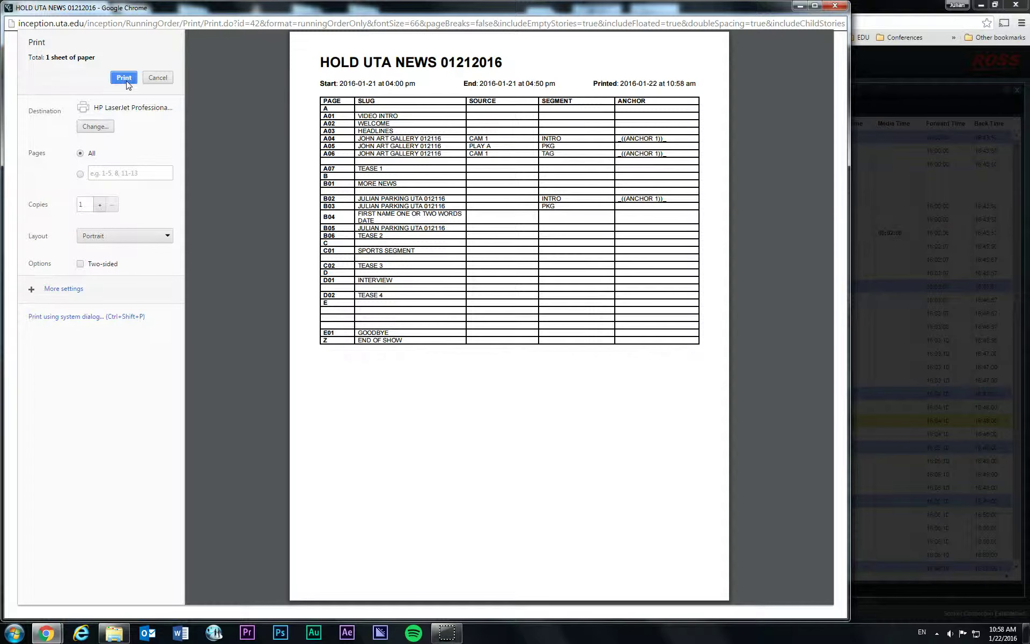
click(163, 80)
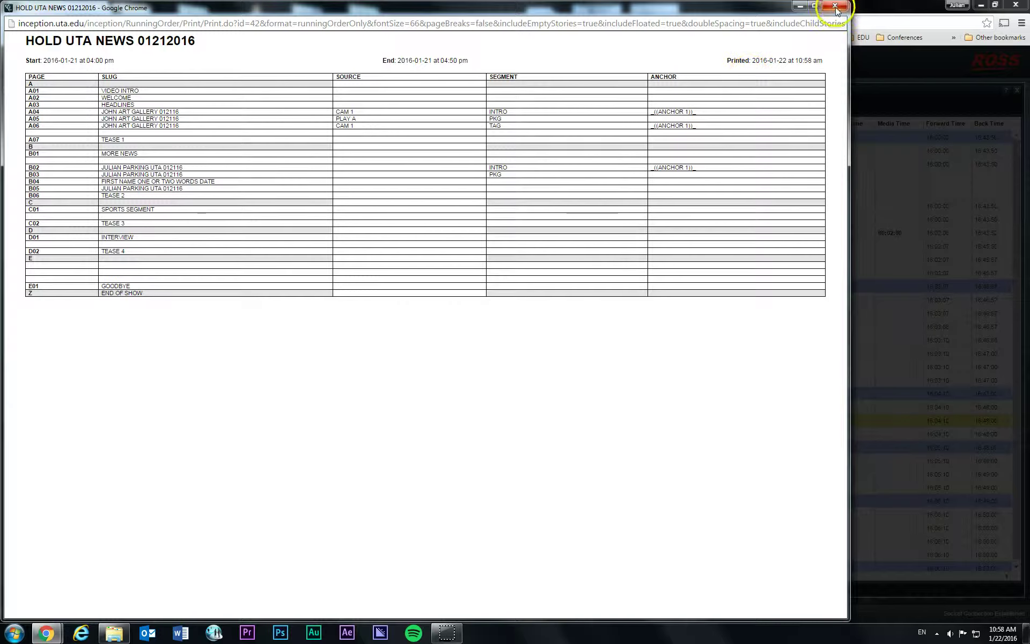
click(836, 7)
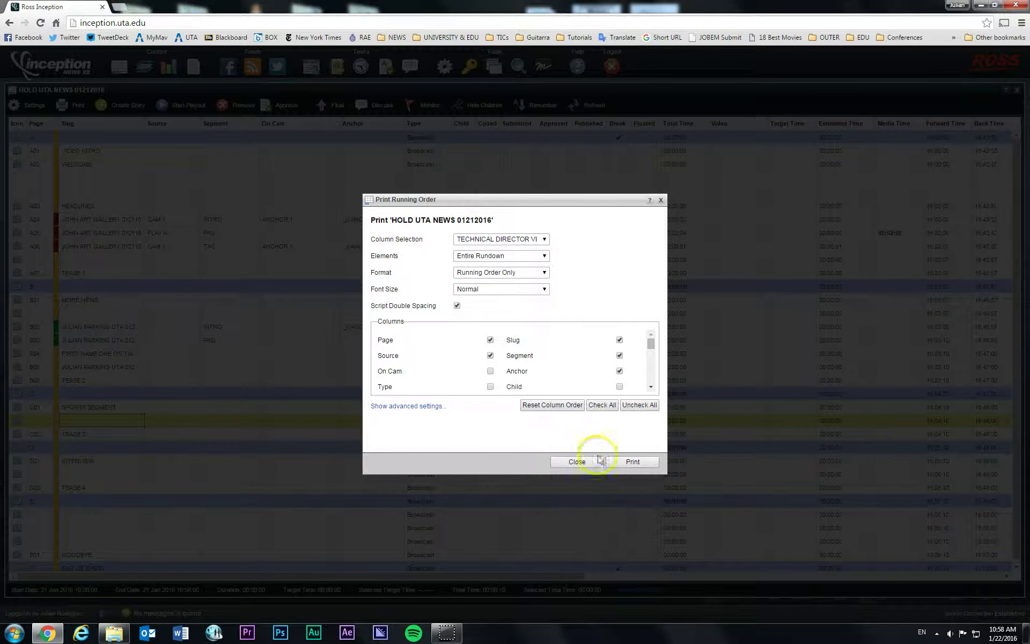
Step: Review the available column selections, keep TECHNICAL DIRECTOR VIEW, and close the print settings
click(544, 239)
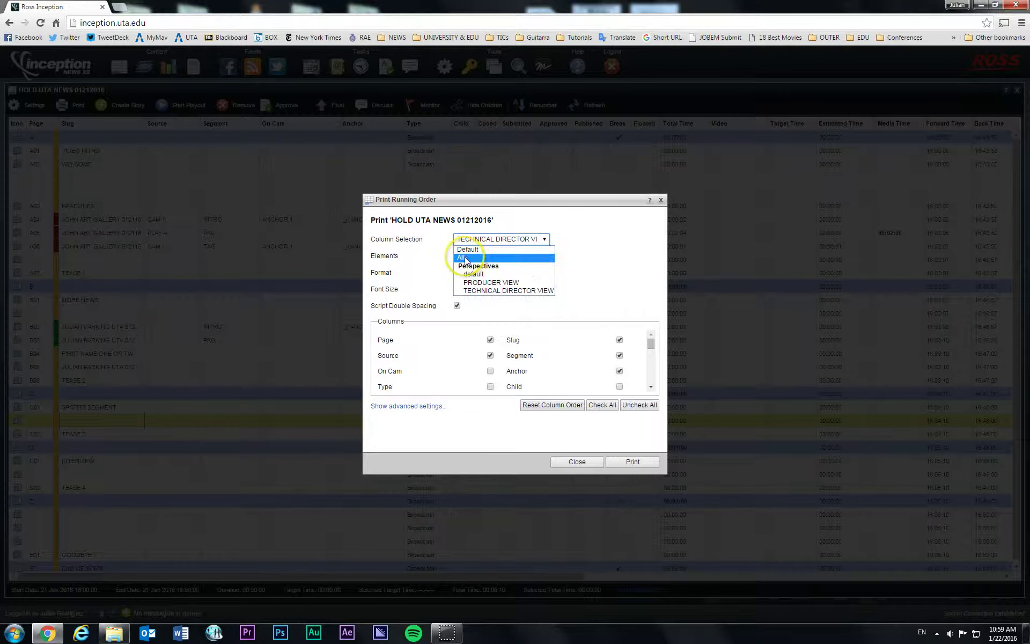
click(599, 253)
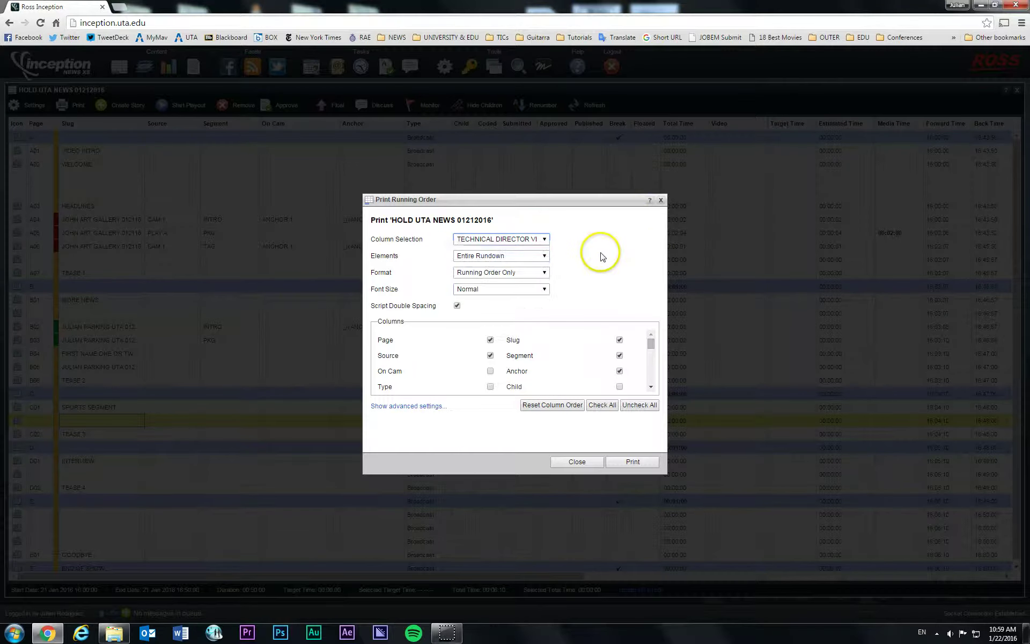
click(633, 232)
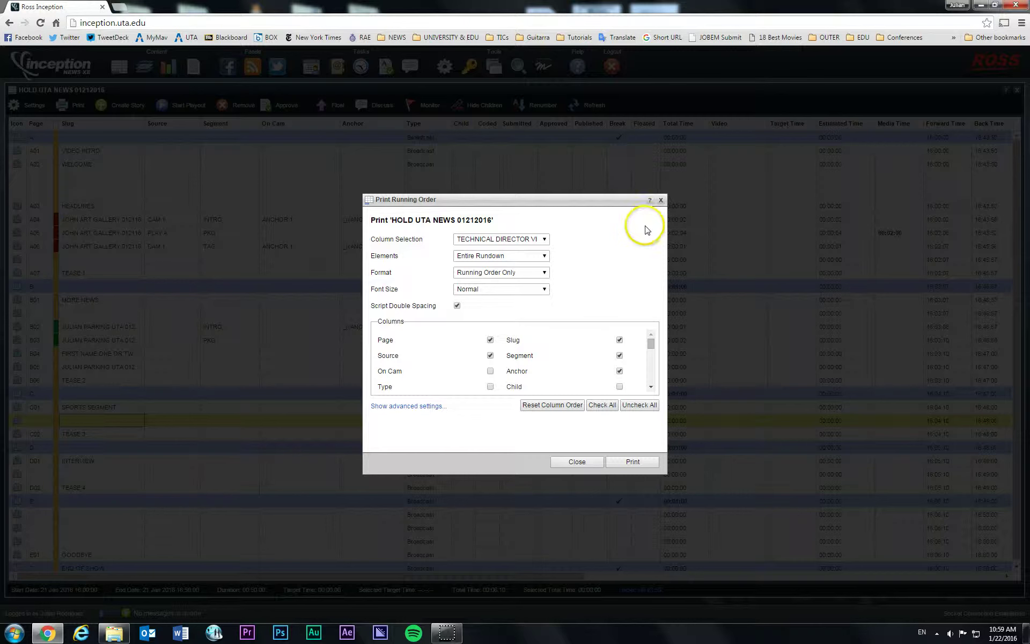
click(544, 239)
click(534, 292)
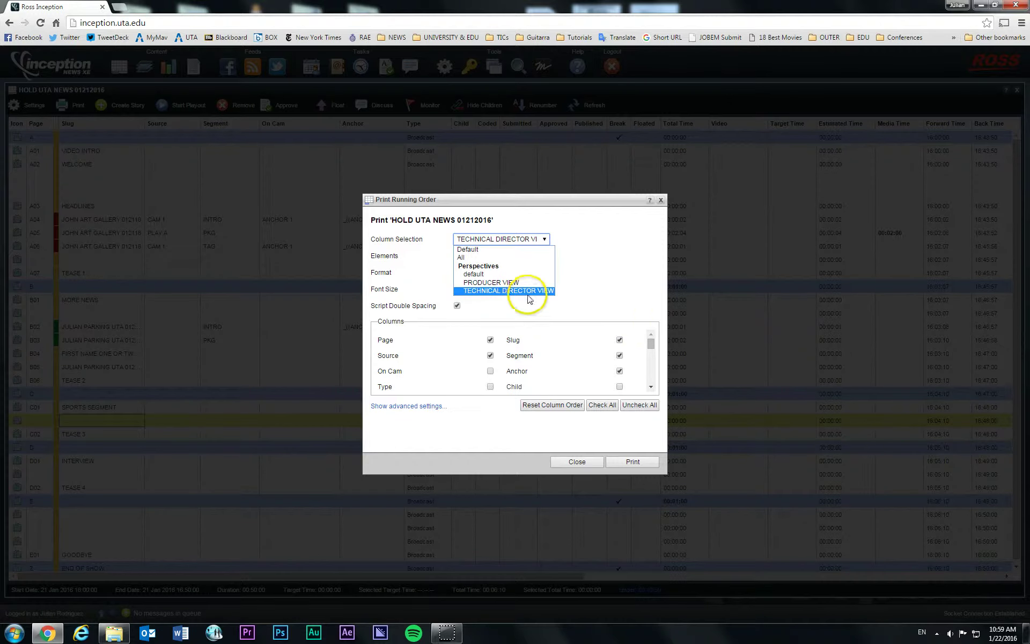
click(646, 304)
click(661, 200)
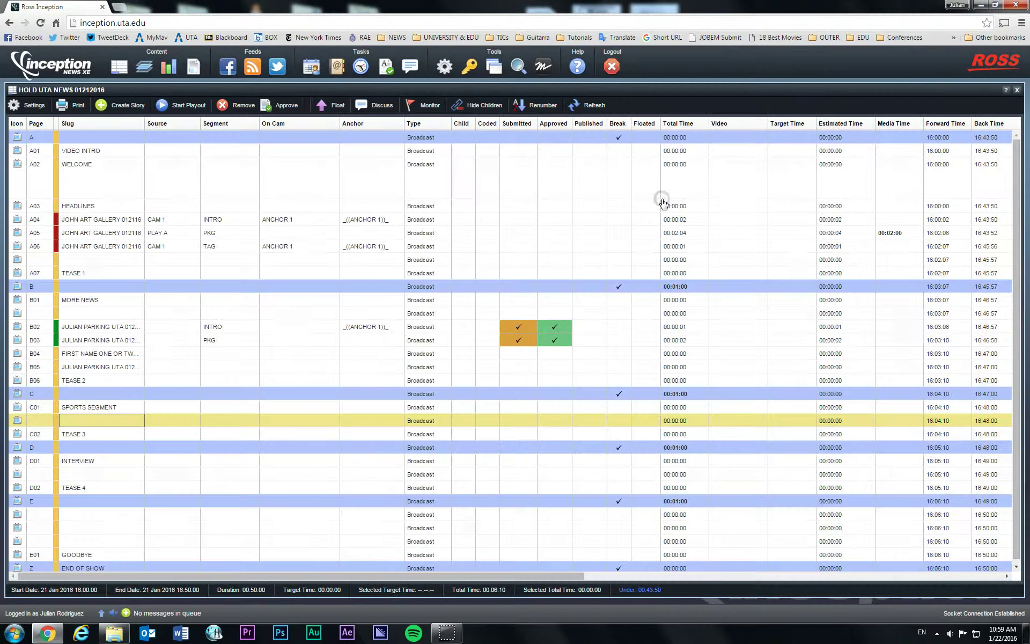